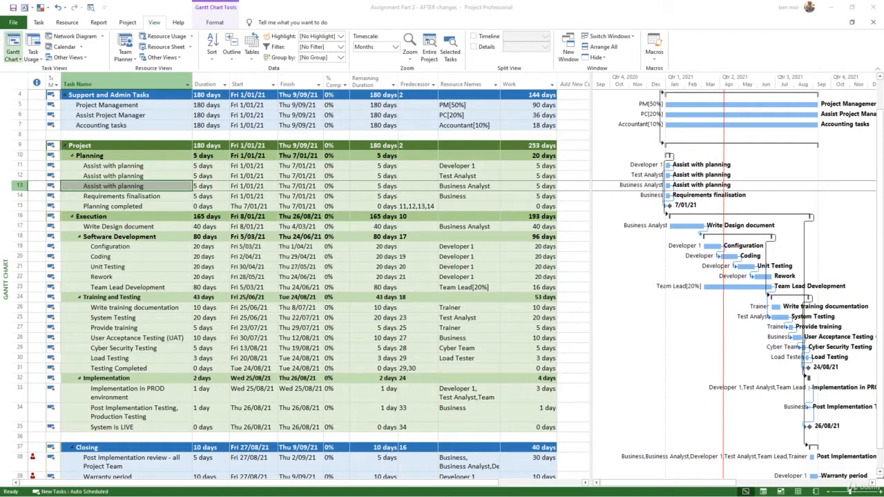
Insert a task named Developer Support at the end of the Software Development group, just above Training and Testing.
click(308, 338)
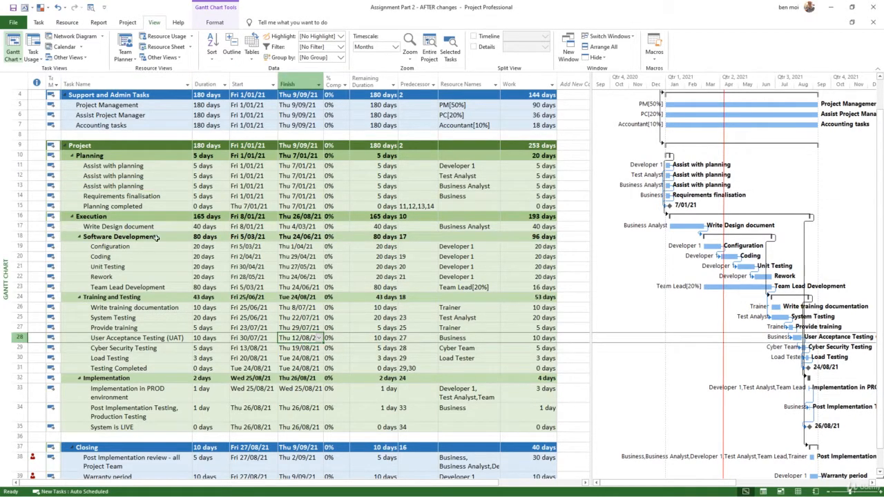
drag(158, 245, 158, 287)
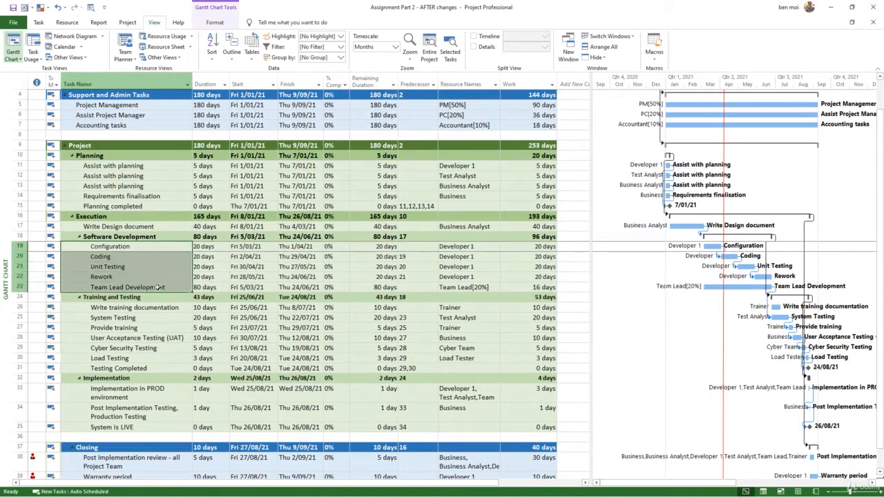
click(23, 296)
right_click(23, 296)
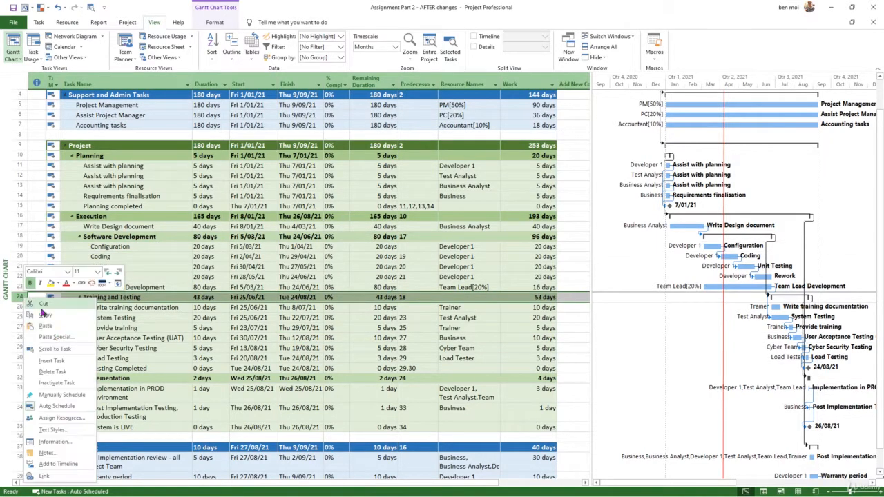
click(59, 361)
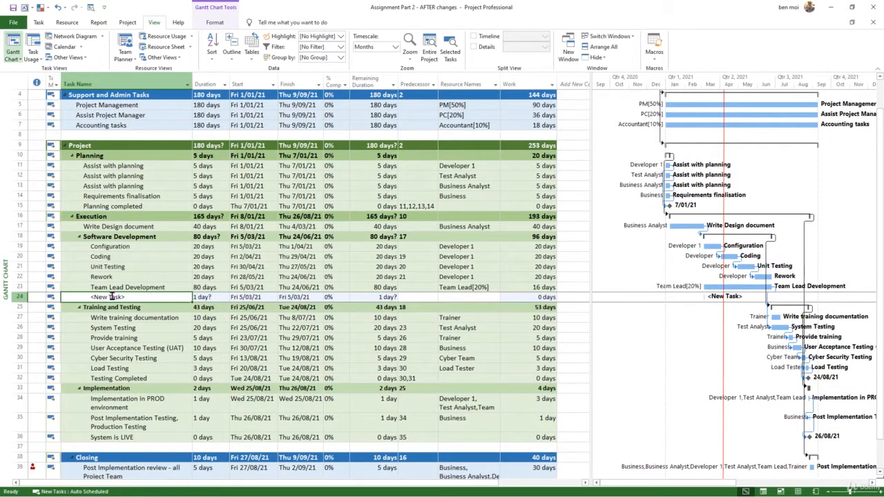
text(Developer)
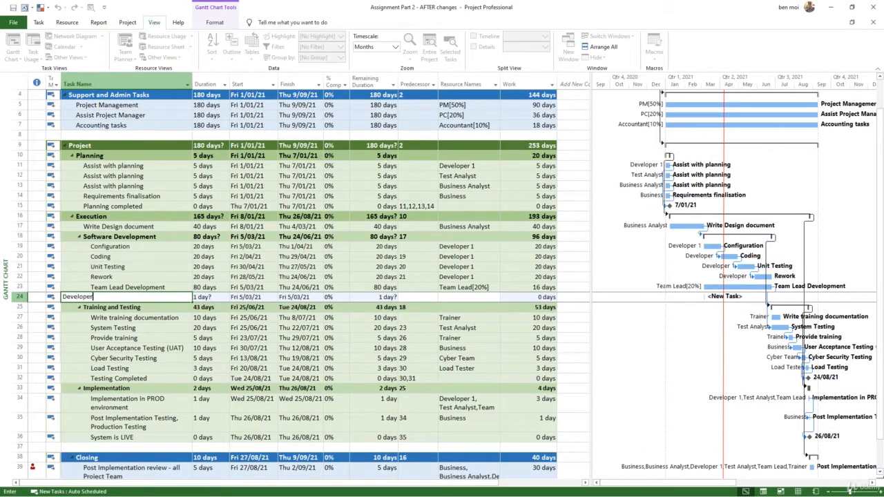
text( Support)
key(Tab)
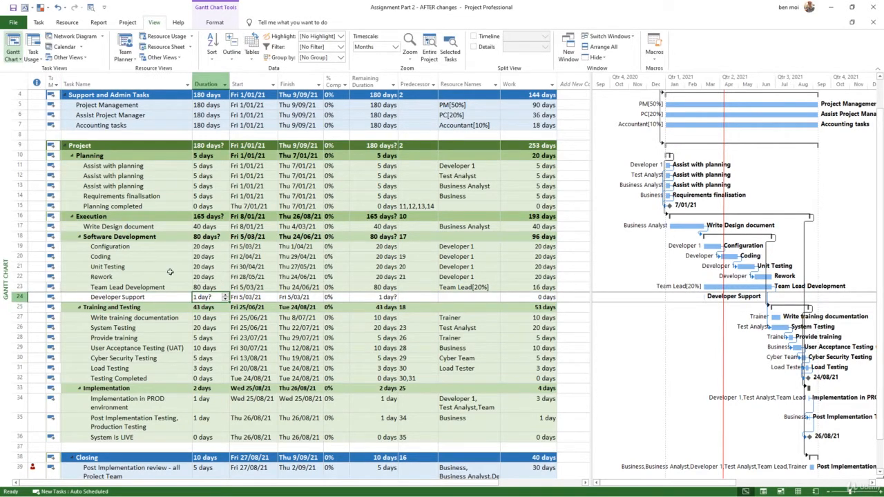
Set the Developer Support task's duration to 80 days and assign Business Analyst as its resource.
text(80)
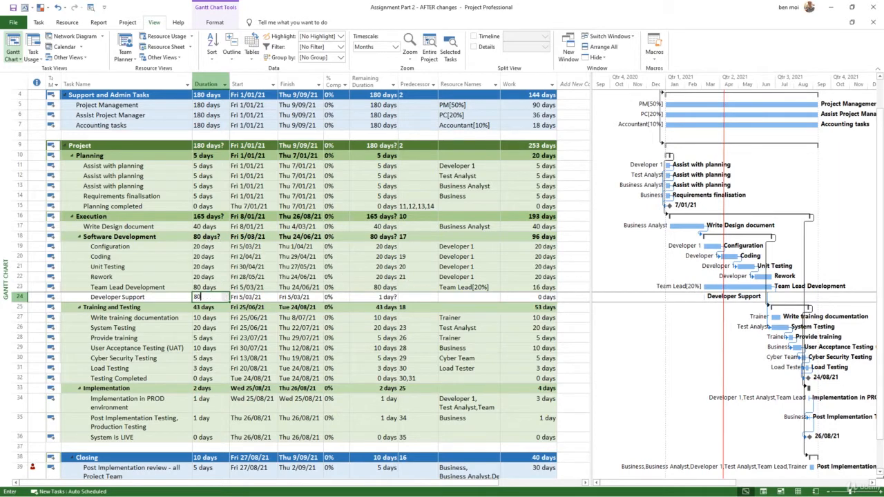
key(Return)
key(Up)
key(Right)
key(Right)
key(Right)
key(Right)
key(Right)
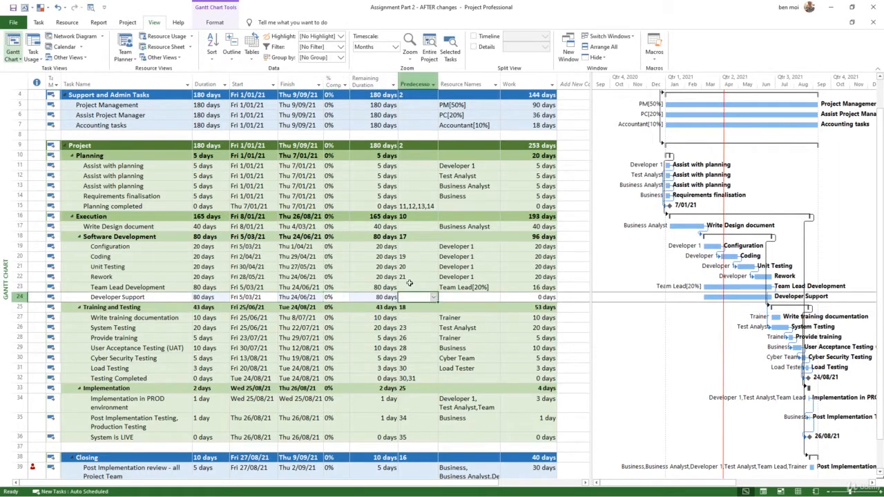
key(Right)
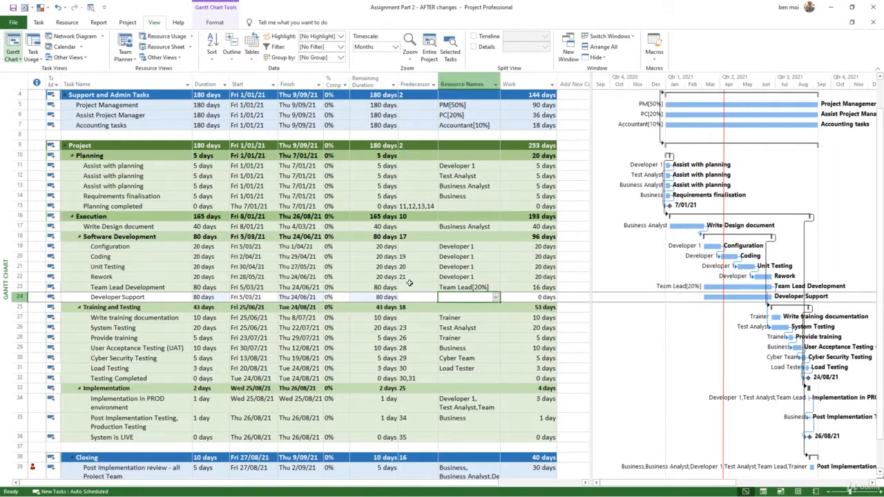
text(Business )
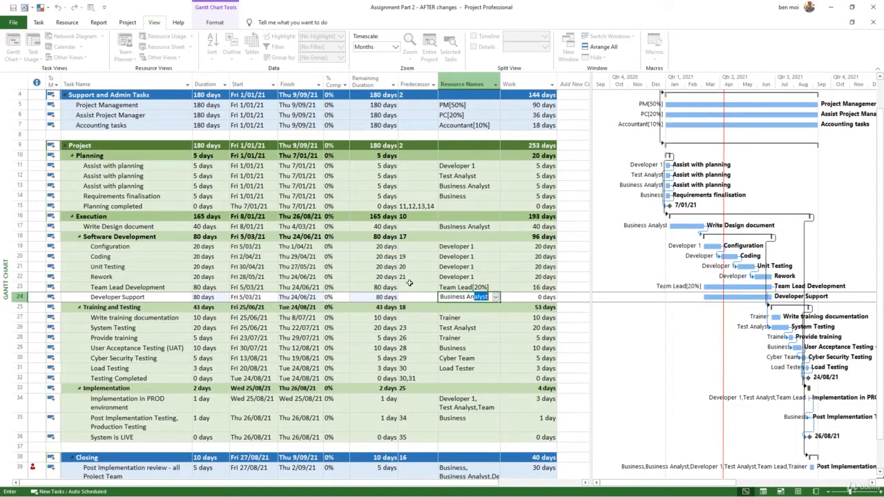
text(Analyst)
key(Return)
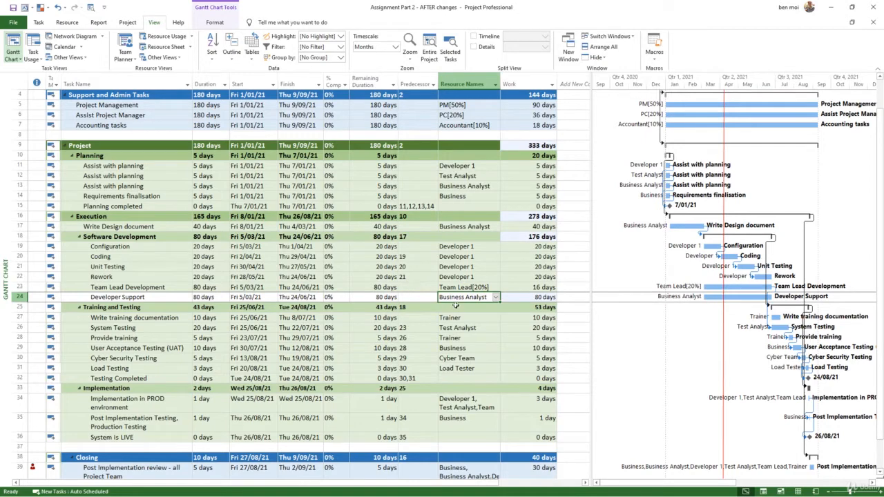
Set the Business Analyst's units on Developer Support to 20%, changing the amount of work but keeping the duration the same.
click(177, 297)
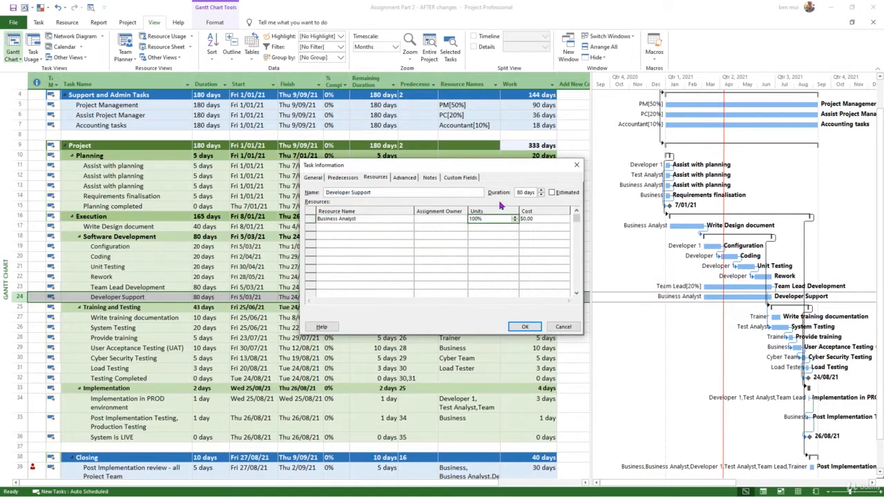
text(20%)
click(524, 327)
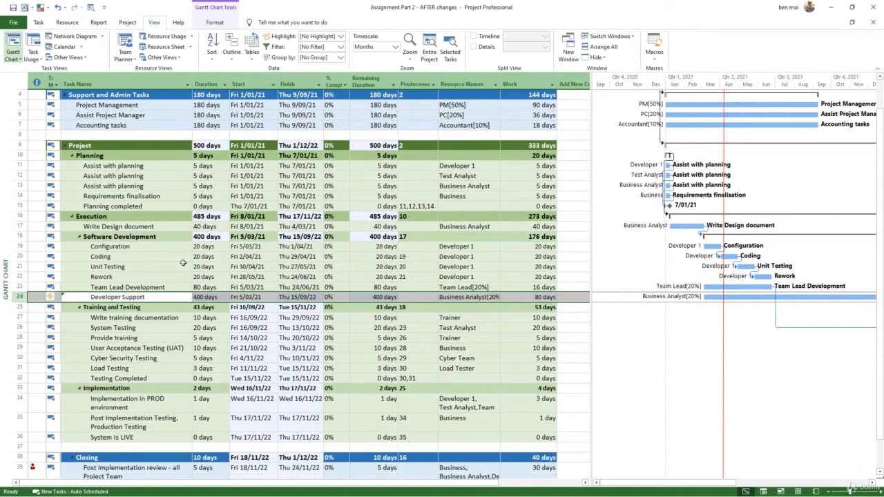
click(59, 298)
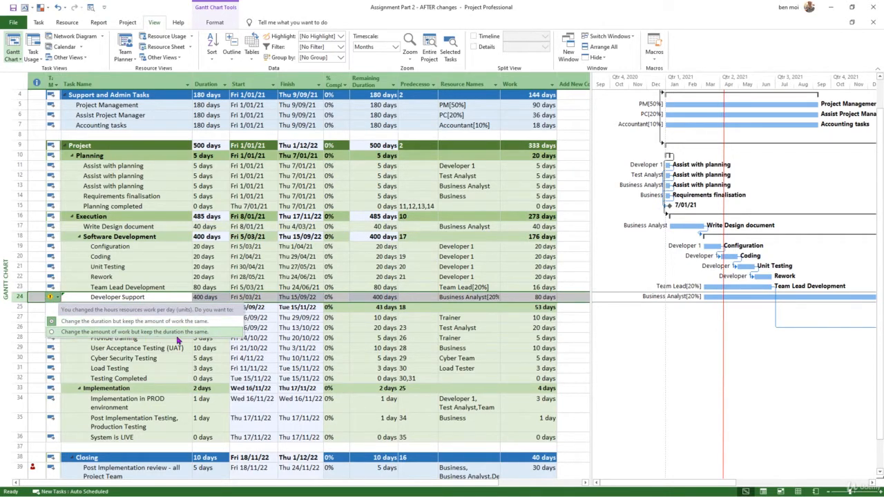
click(103, 332)
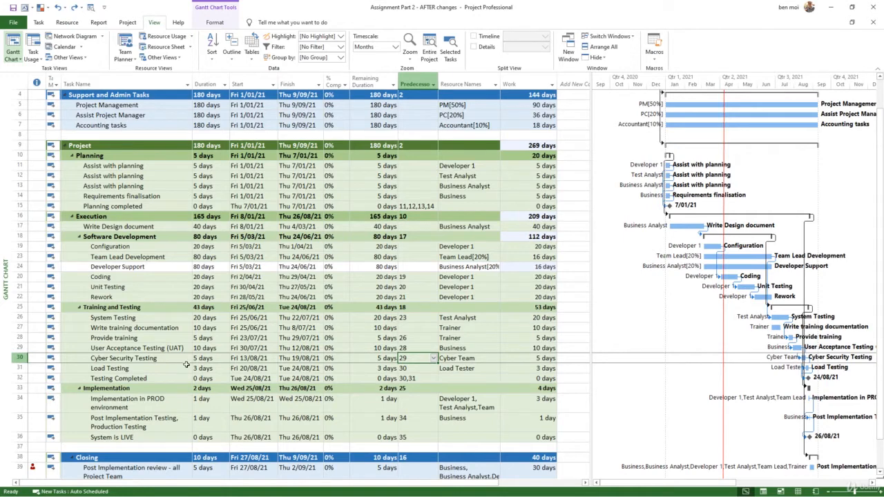
Change the Load Testing predecessor to 30FF so it finishes together with Cyber Security Testing.
drag(174, 358, 173, 369)
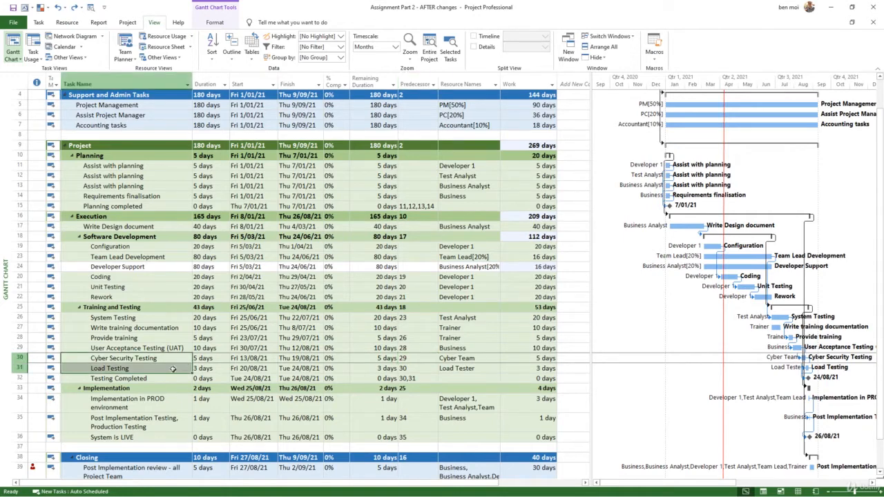
click(412, 368)
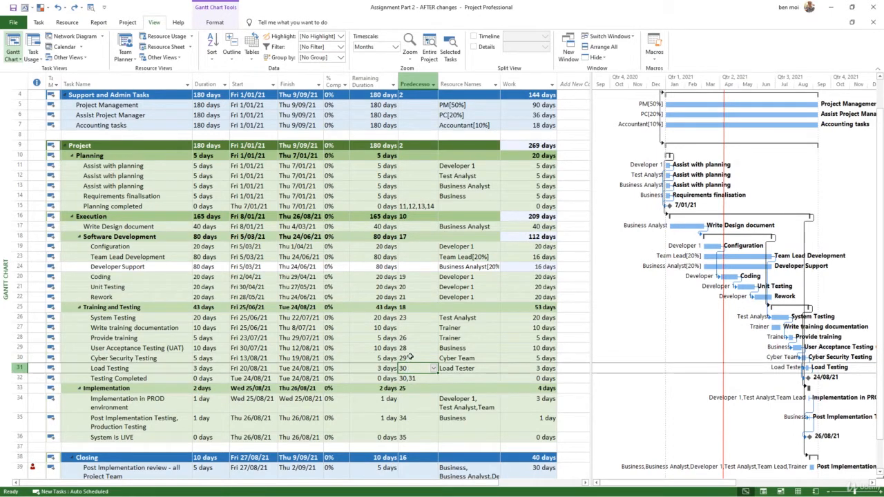
text(2)
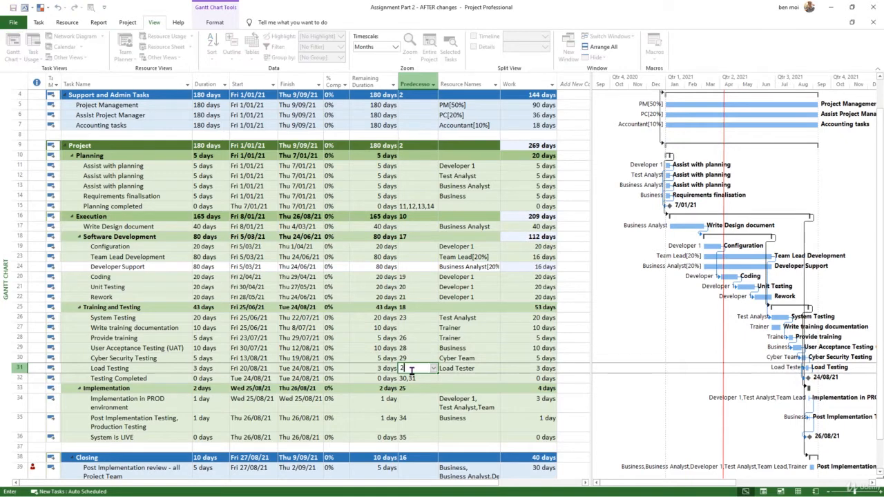
key(BackSpace)
text(30FF)
key(Return)
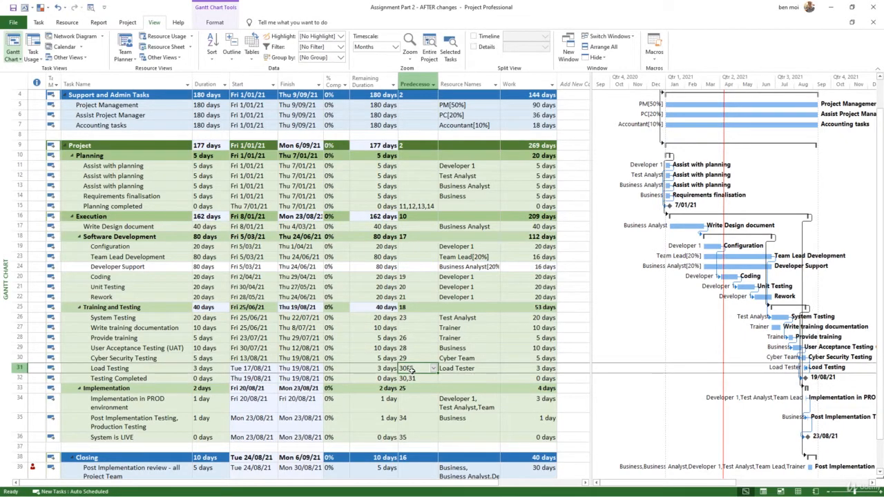
Add a 2-day lag to the Implementation summary task's Finish-to-Start link from Training and Testing.
click(869, 491)
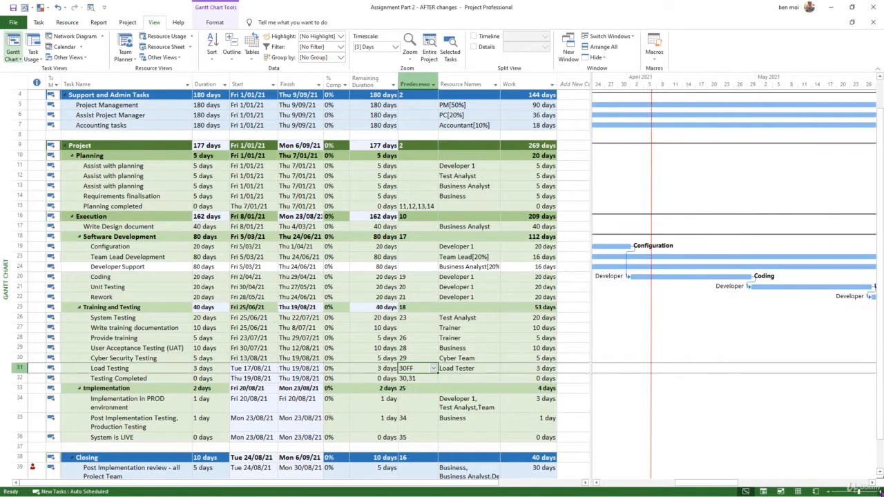
drag(753, 483, 852, 487)
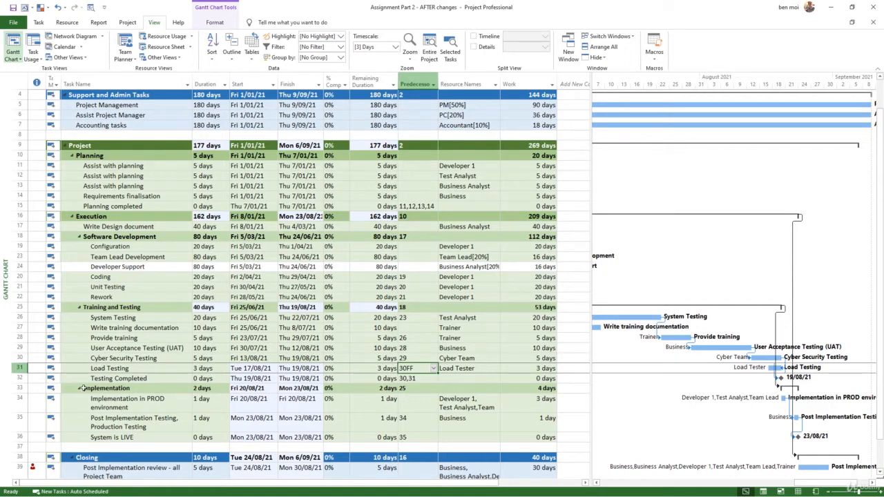
click(218, 408)
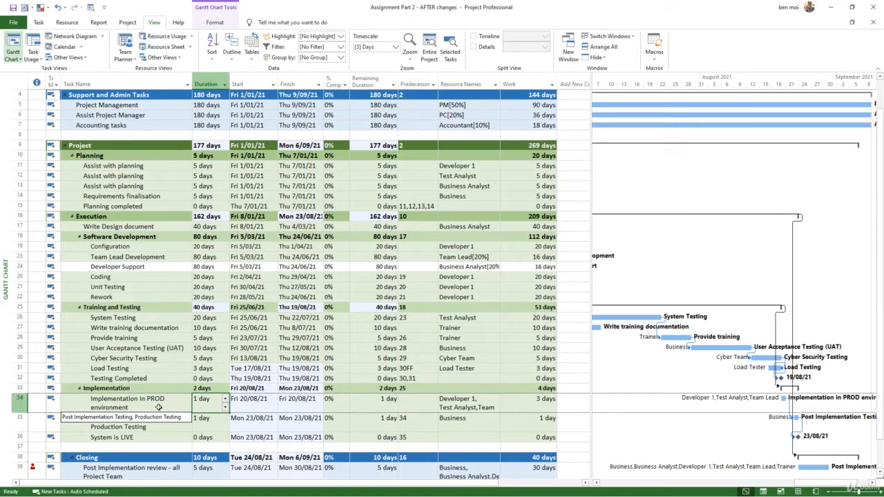
click(157, 382)
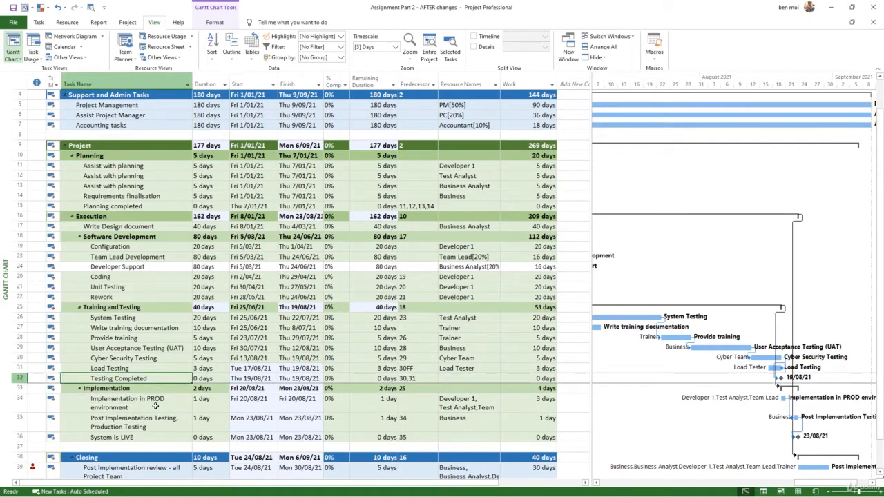
click(156, 402)
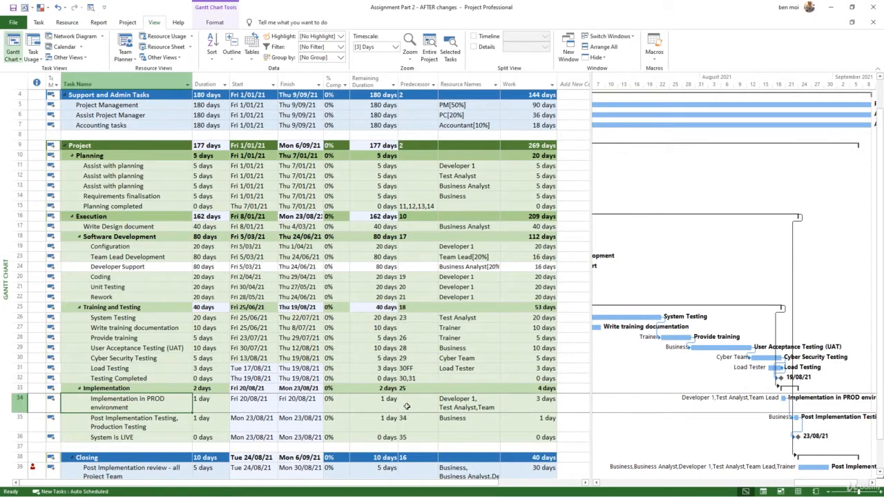
click(150, 390)
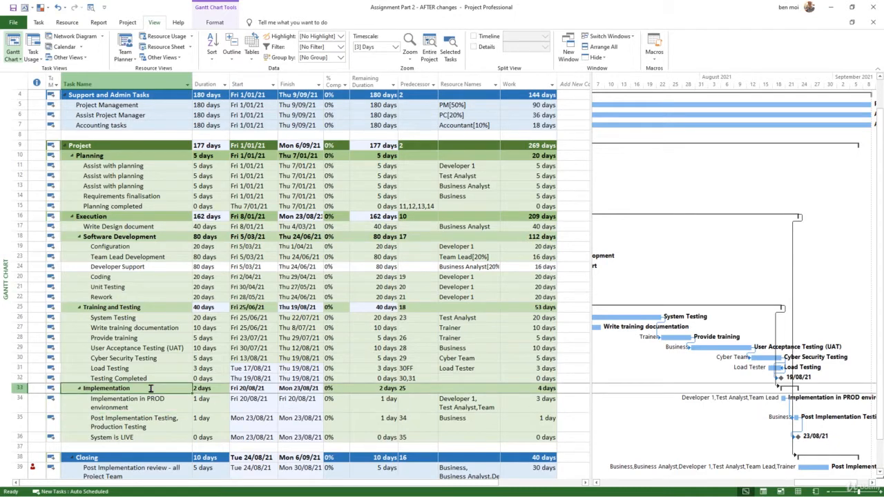
double_click(150, 388)
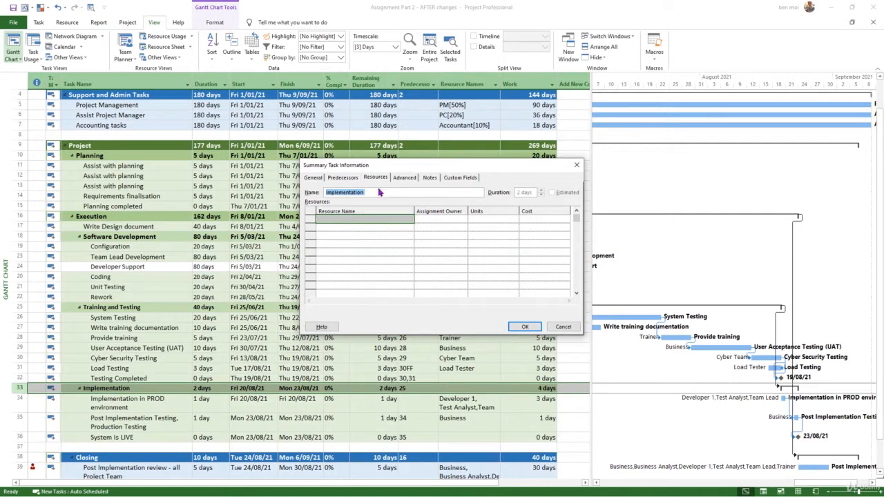
click(345, 178)
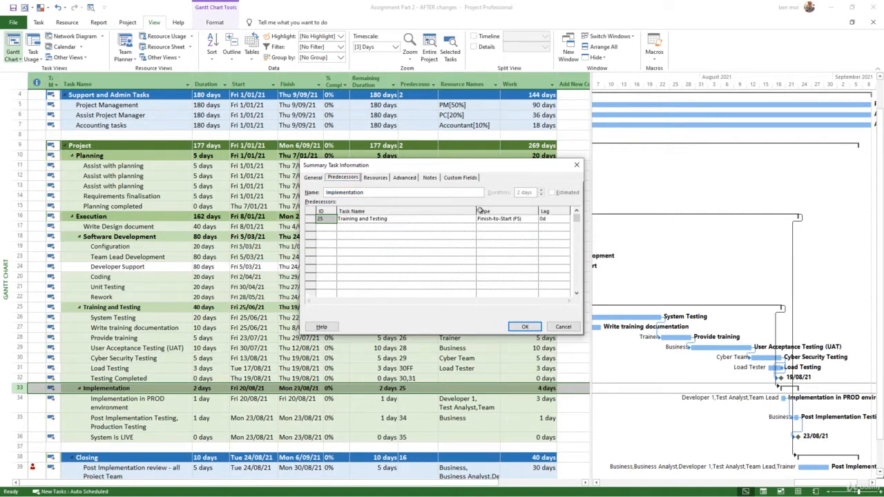
click(547, 219)
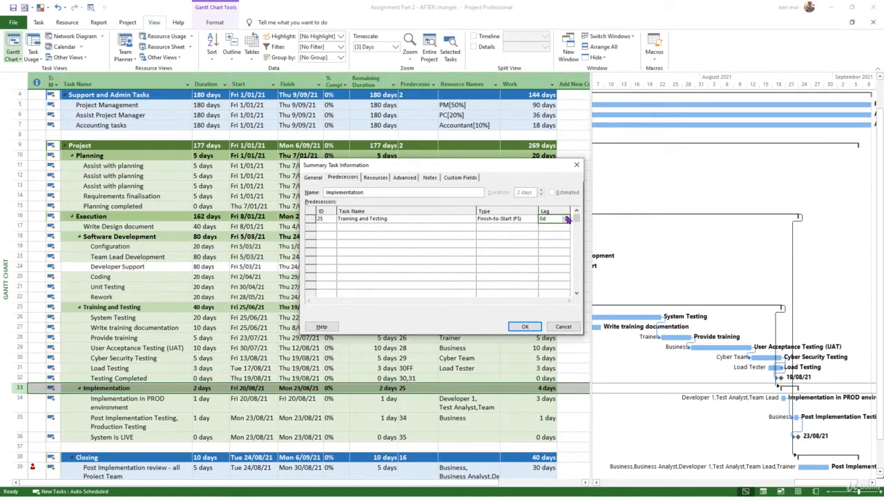
click(525, 326)
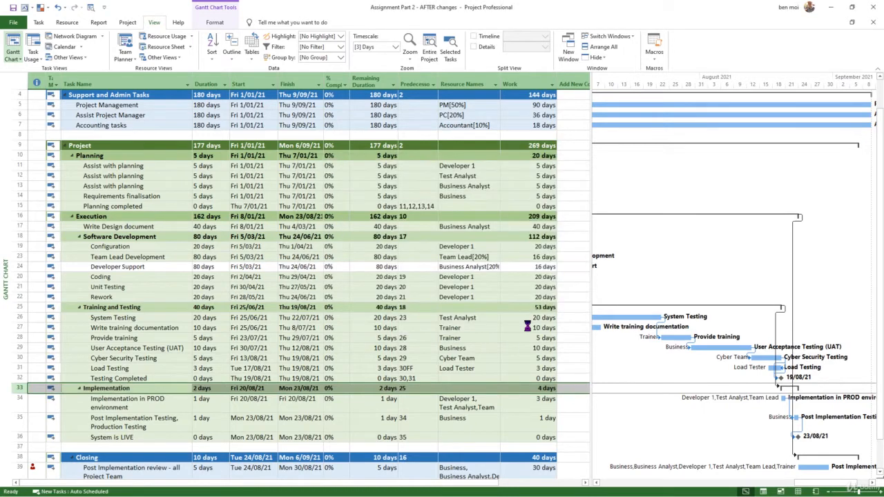
click(412, 388)
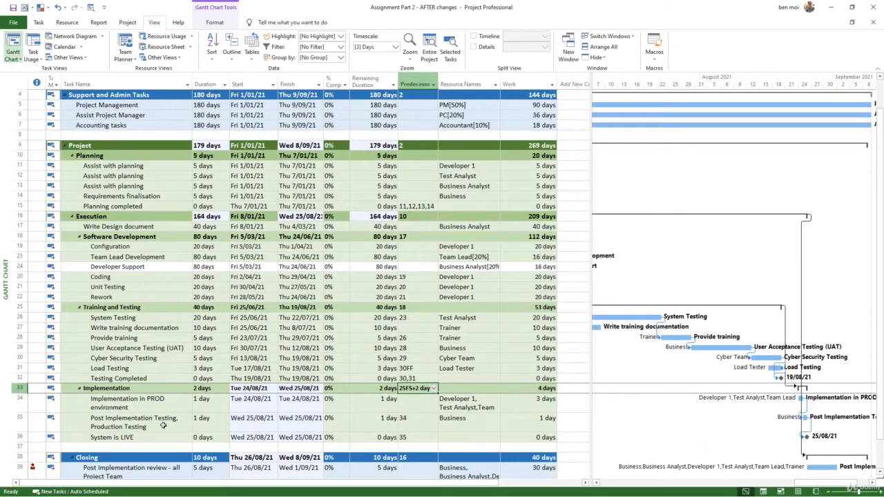
Add a nonworking exception named 4th July on 5 July 2021 to the Standard project calendar.
click(150, 404)
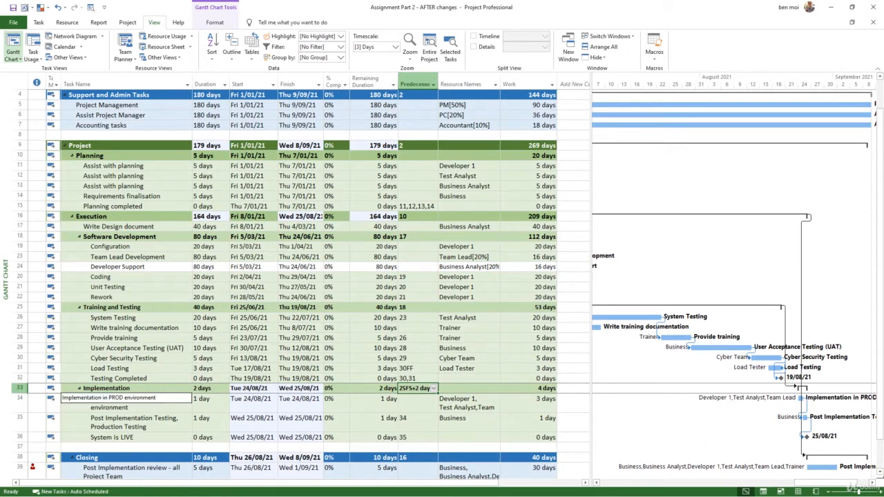
click(174, 410)
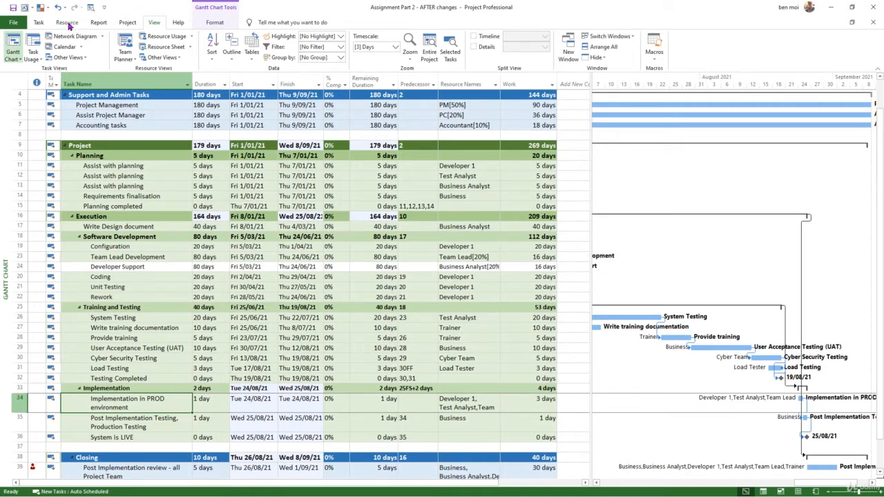
click(130, 24)
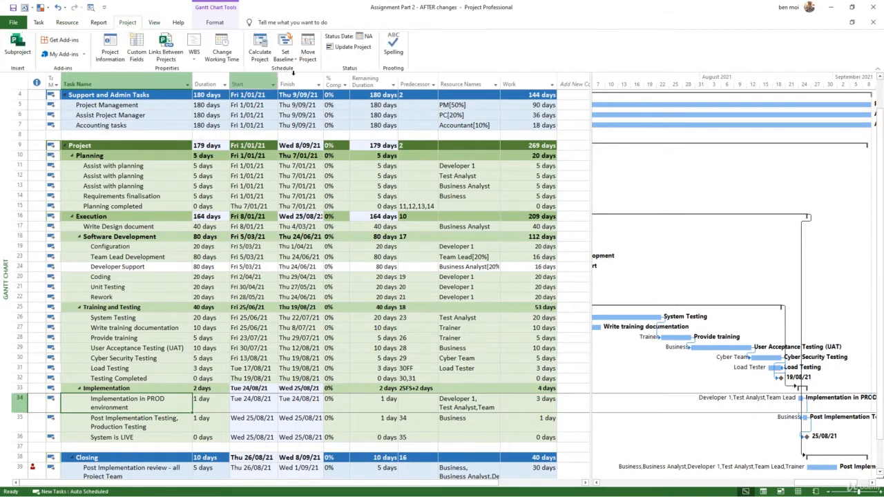
click(223, 49)
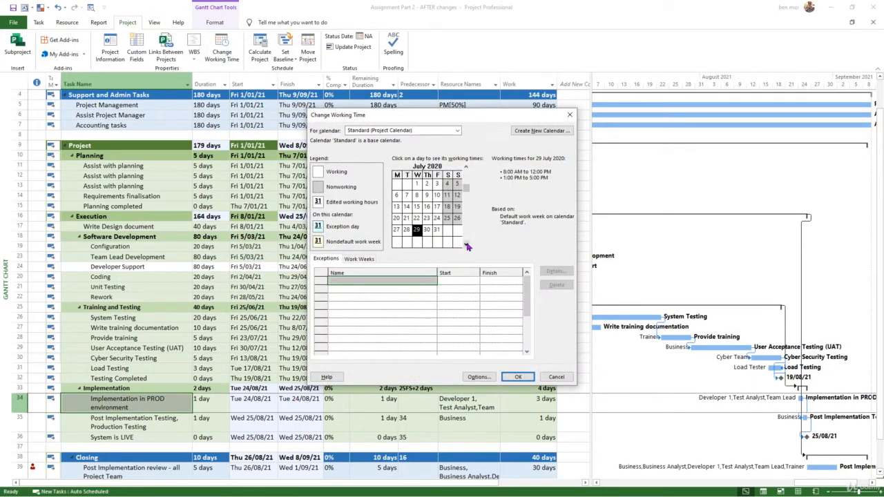
scroll(466, 246, down, 9)
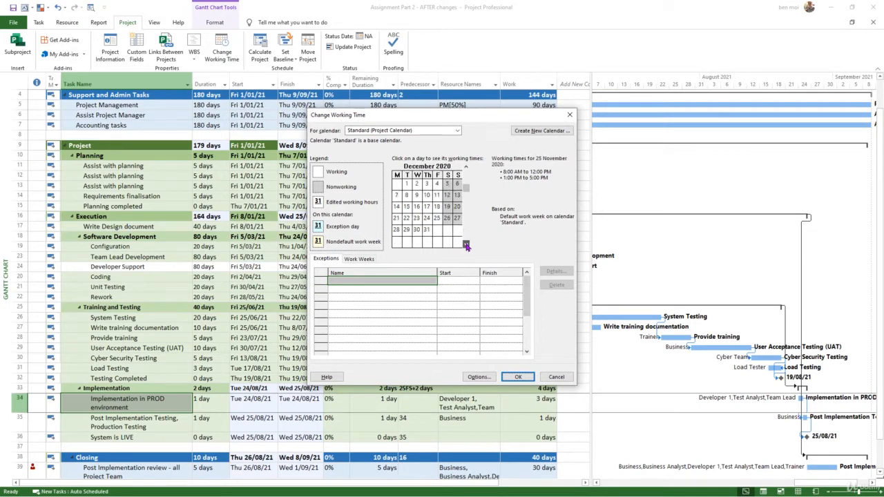
scroll(466, 246, down, 3)
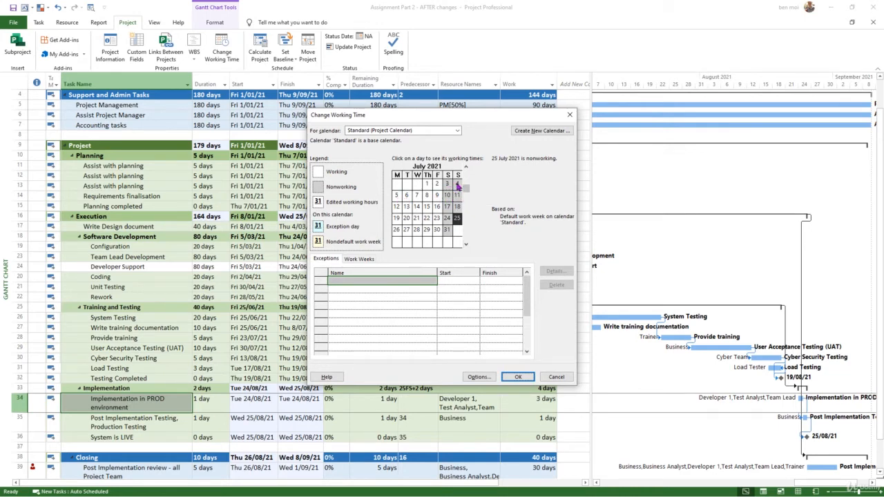
click(397, 196)
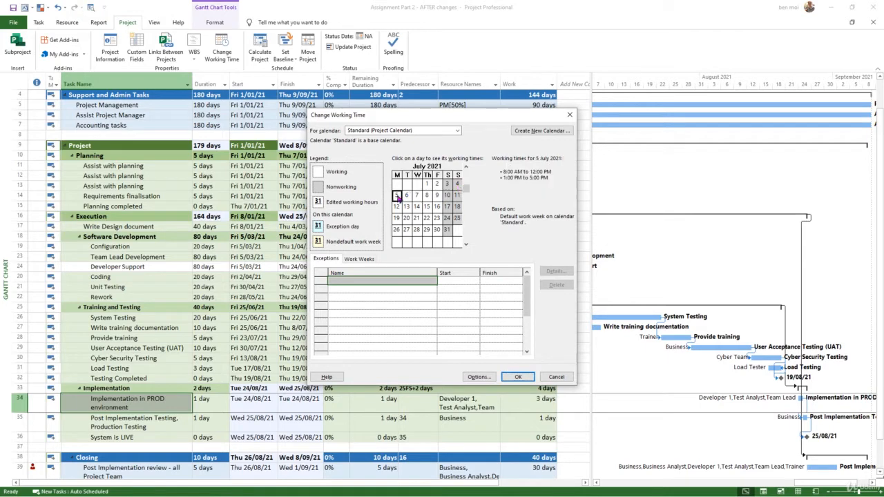
click(393, 280)
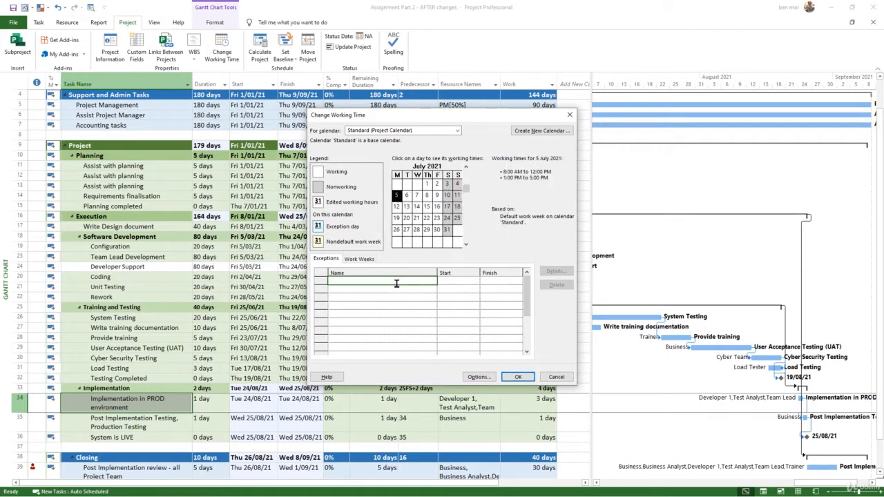
text(4th July)
key(Return)
click(518, 378)
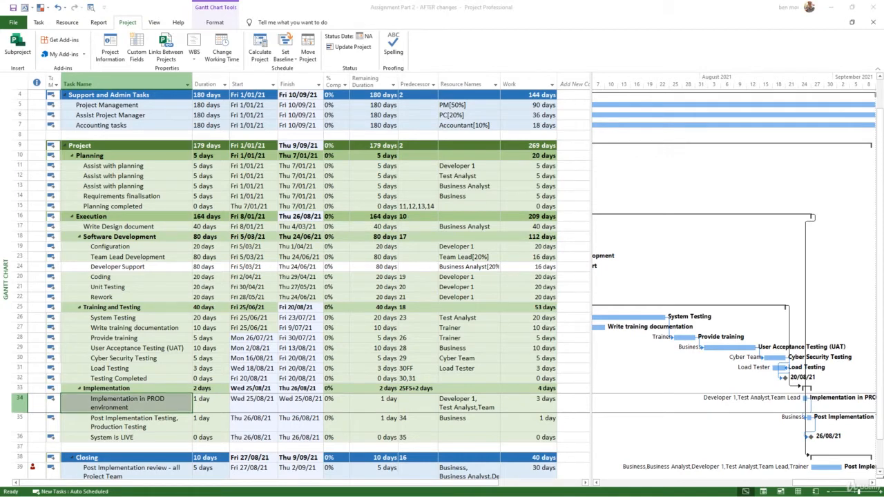
Review the Implementation task dates and the resources assigned to the Post Implementation review task.
click(269, 436)
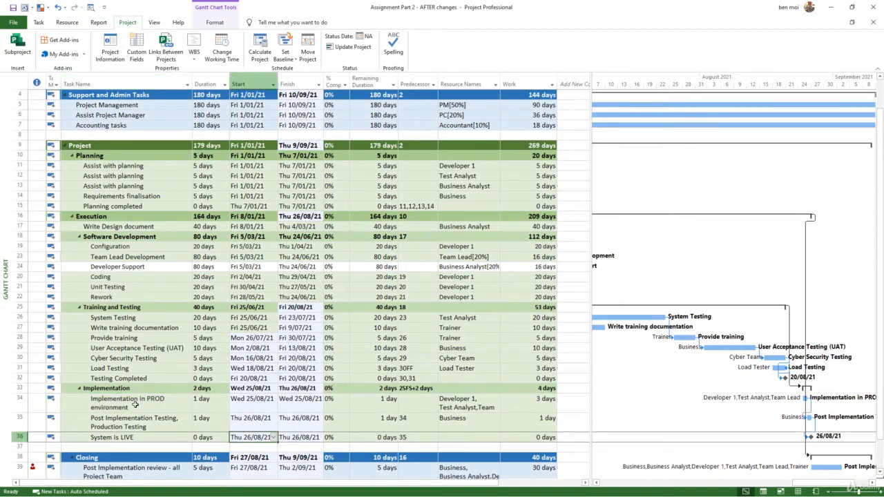
click(210, 417)
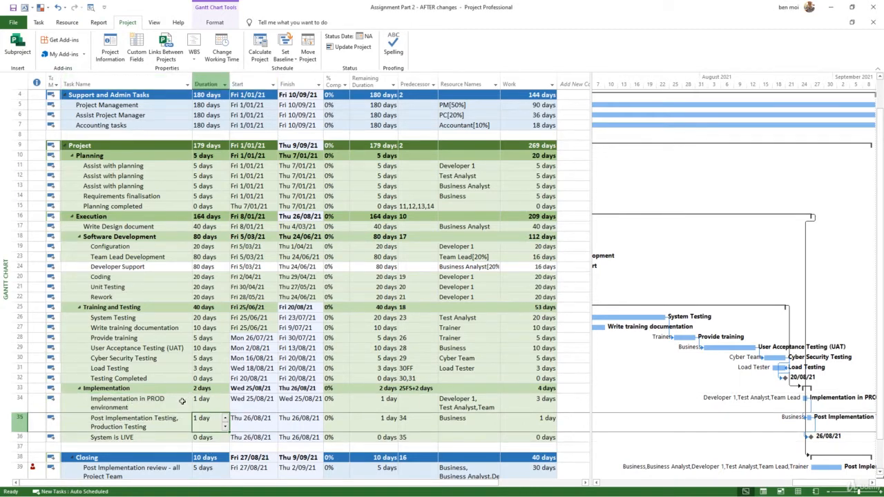
scroll(180, 401, down, 1)
scroll(176, 390, down, 1)
click(173, 380)
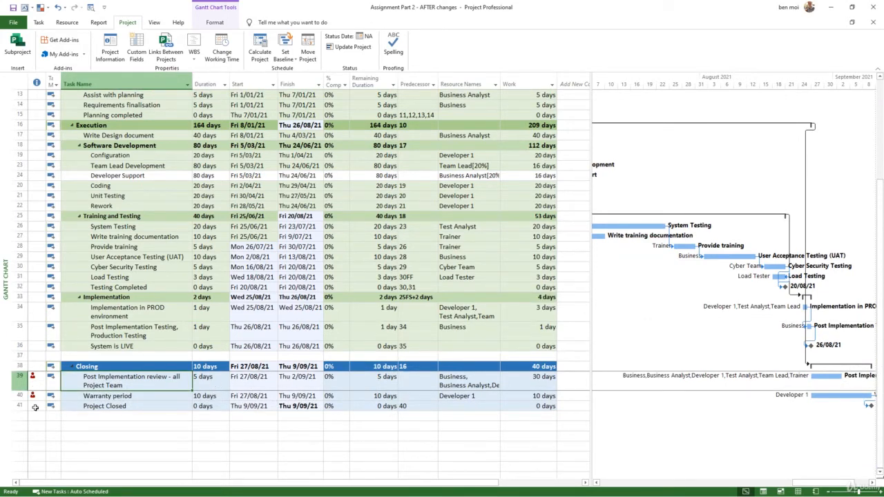
click(470, 385)
click(498, 387)
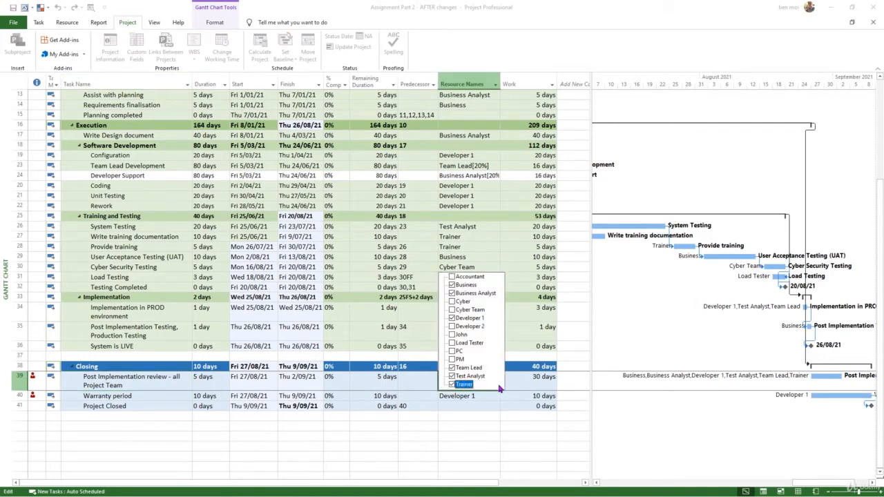
click(477, 417)
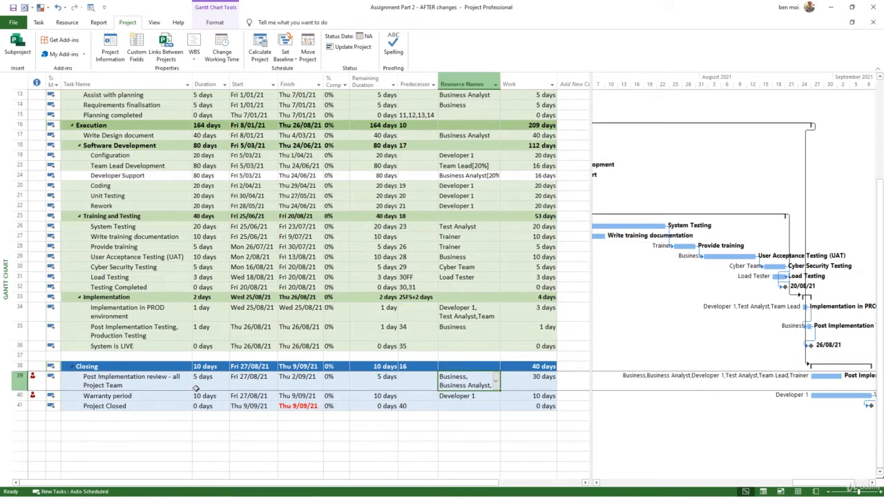
Set the units of all six resources on the Post Implementation review task to 20%.
click(147, 388)
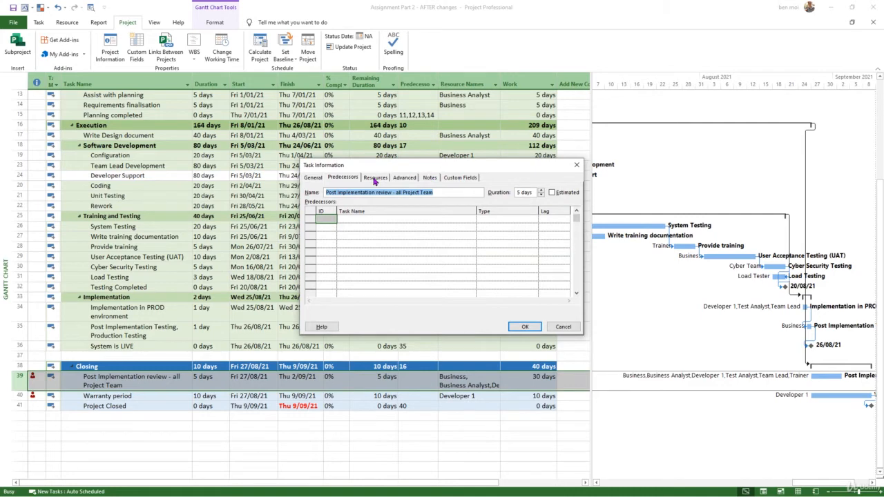
click(379, 181)
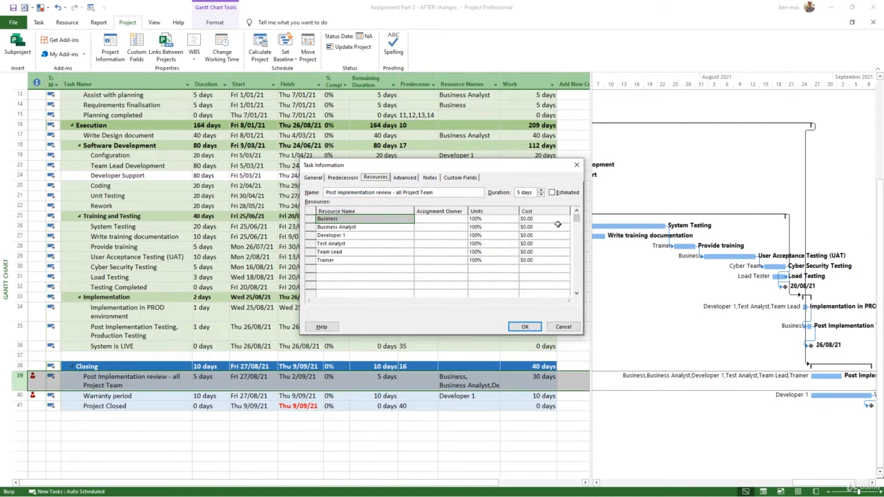
click(493, 218)
text(20)
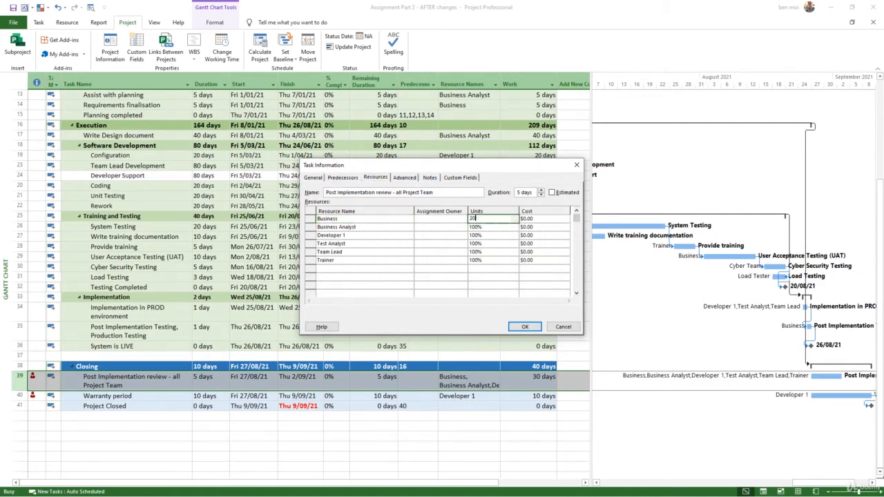
key(Return)
text(20)
key(Return)
text(20)
key(Return)
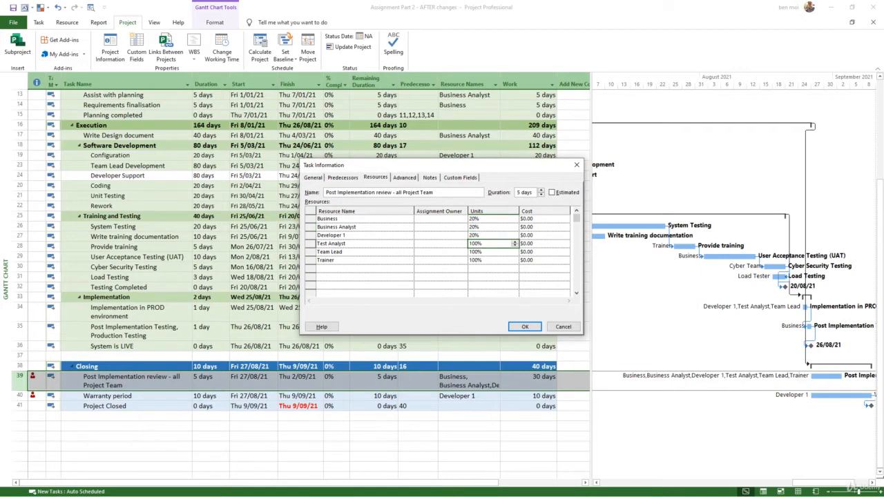
text(20)
key(Return)
text(20)
key(Return)
text(20)
key(Return)
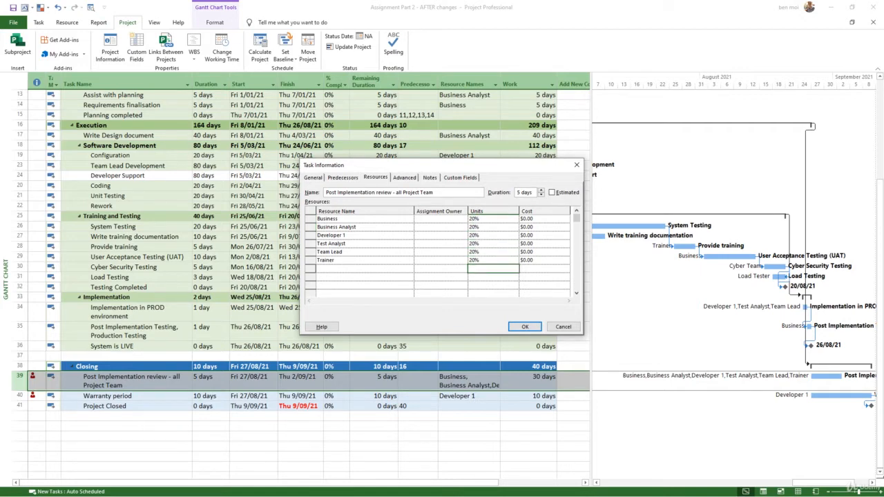
click(523, 326)
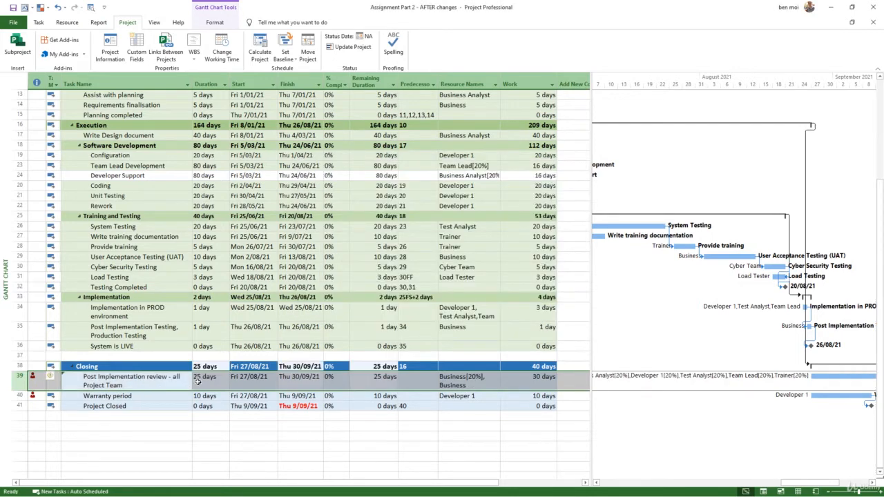
Apply the Post Implementation review's unit change by changing the amount of work but keeping the duration the same.
click(54, 377)
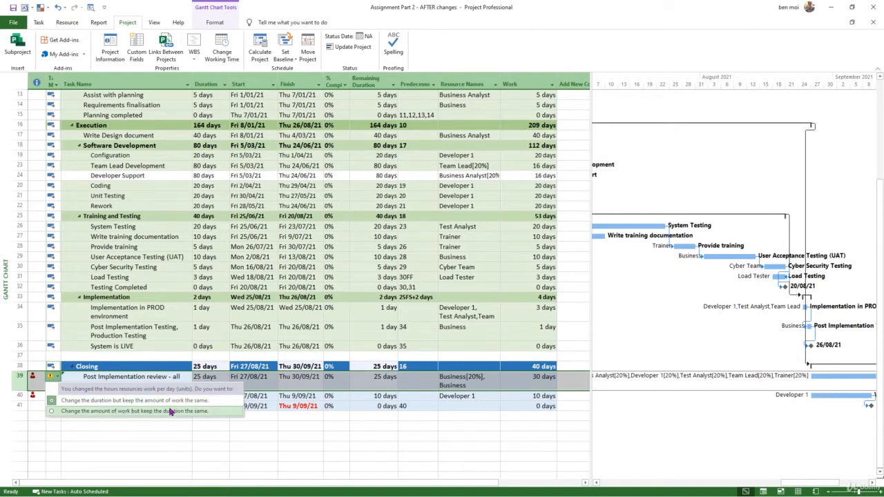
click(204, 412)
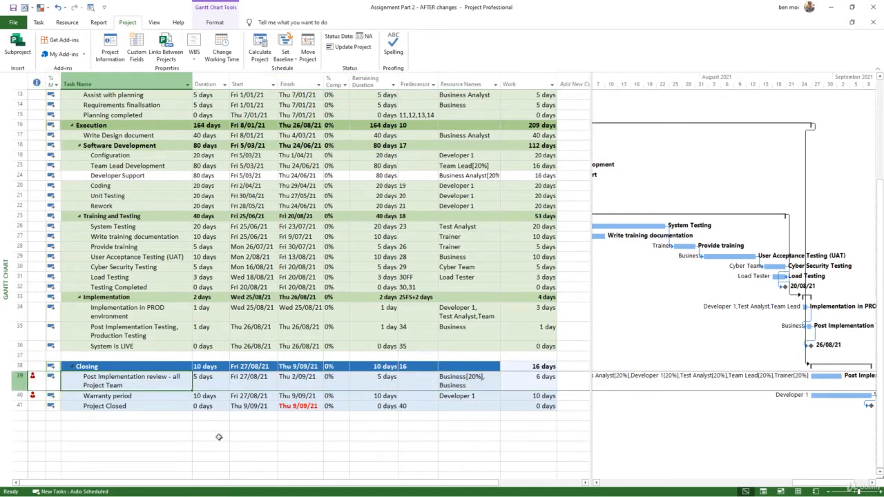
click(220, 438)
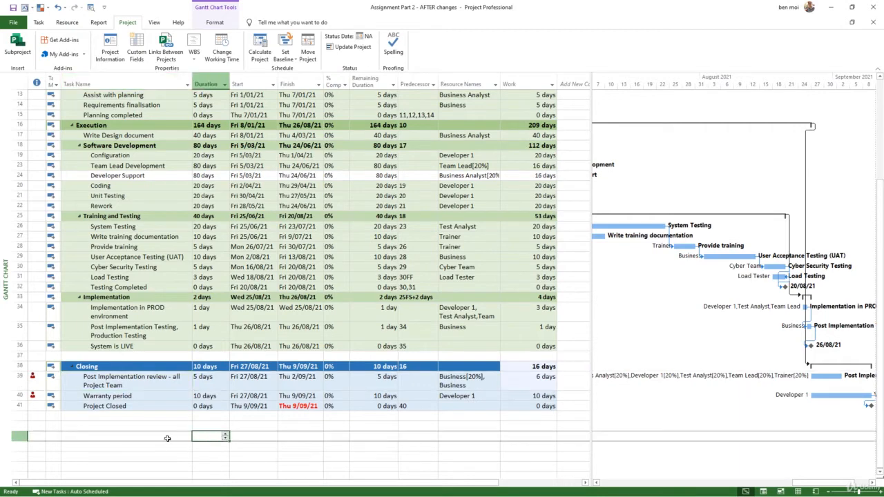
click(480, 393)
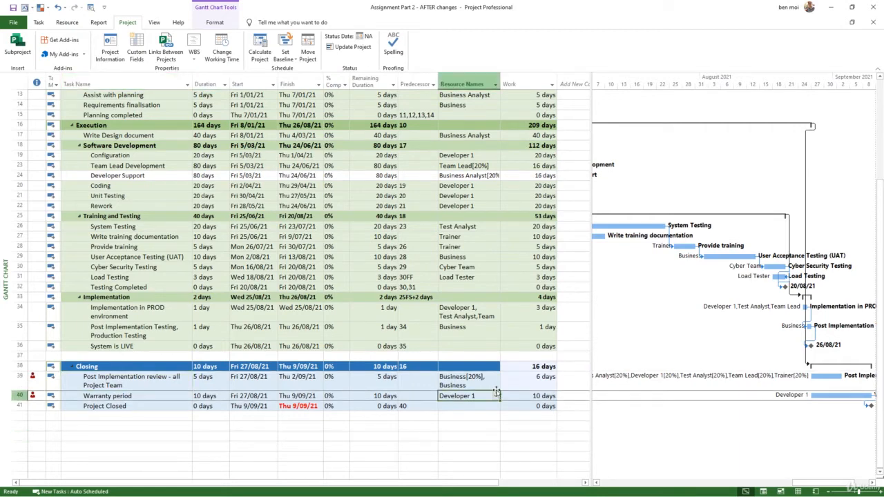
click(498, 396)
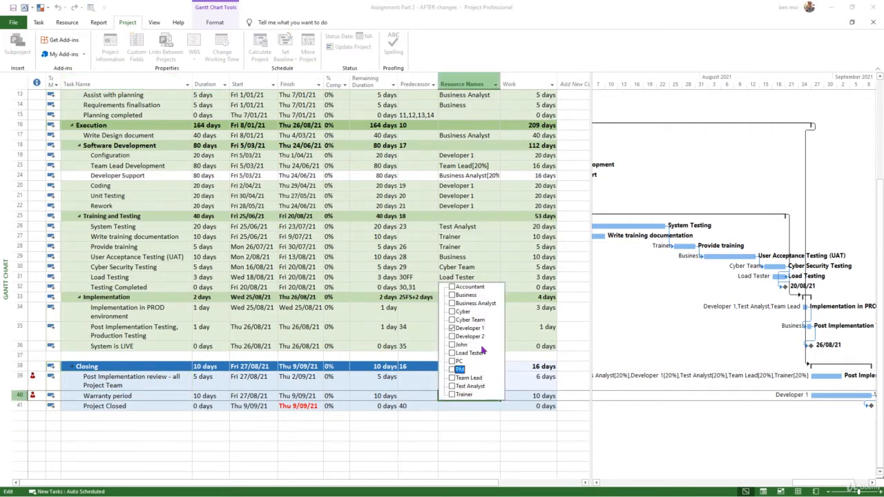
click(486, 443)
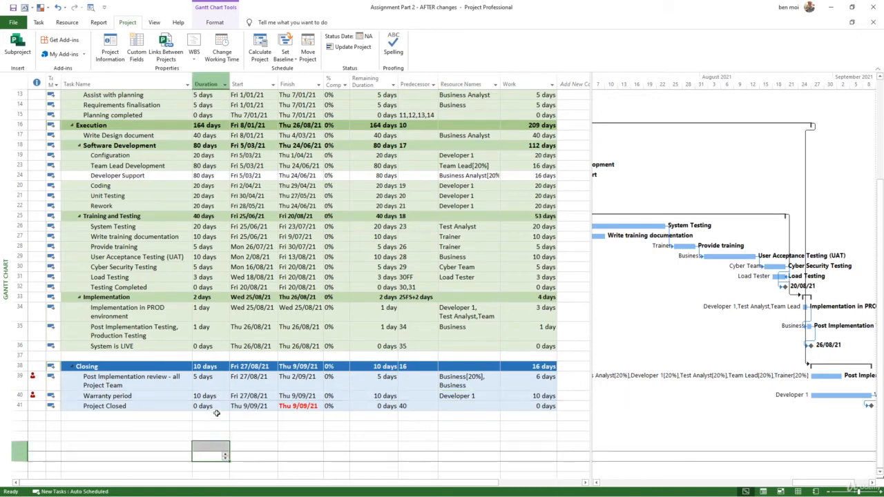
click(204, 394)
click(169, 396)
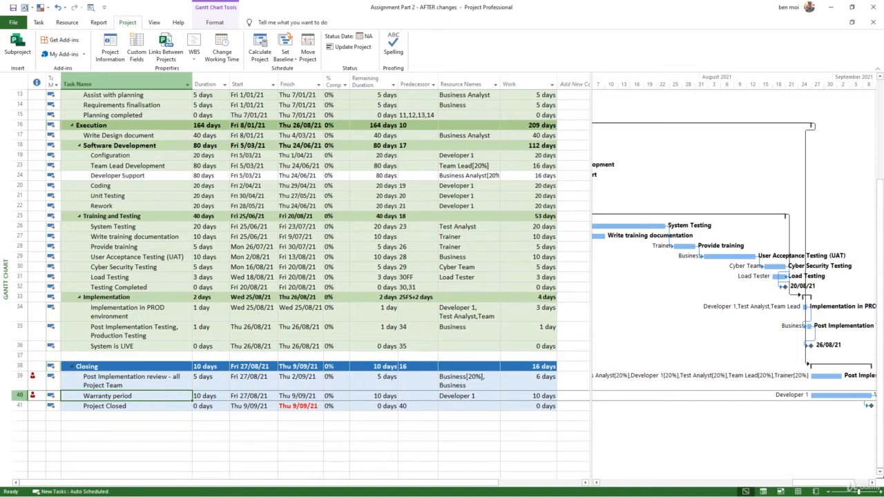
Add Business Analyst to the Warranty period task, increasing the amount of work but keeping the same duration.
click(494, 397)
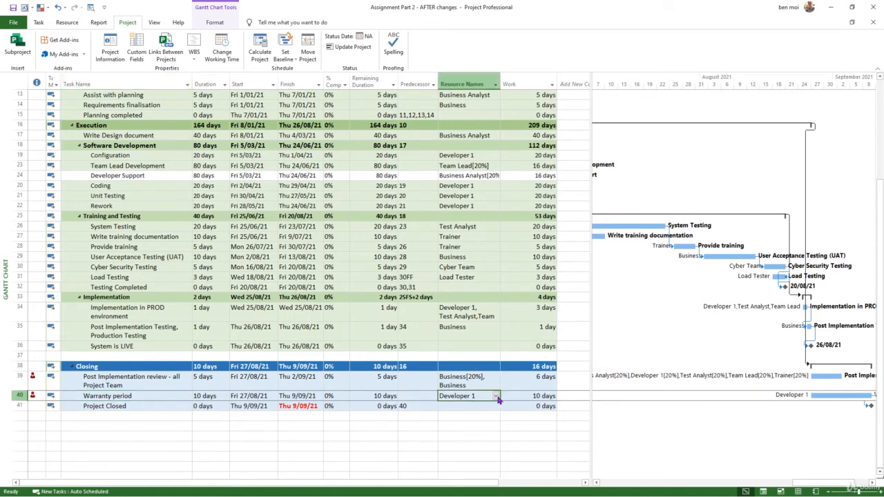
click(495, 397)
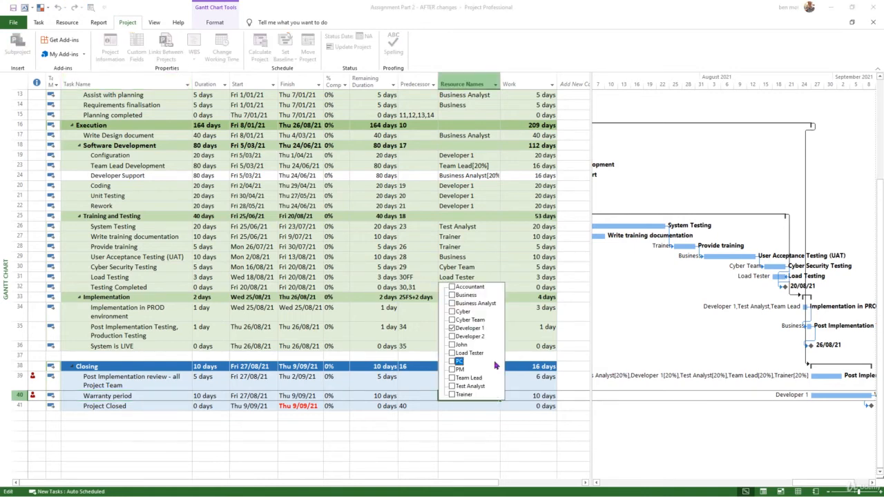
click(467, 303)
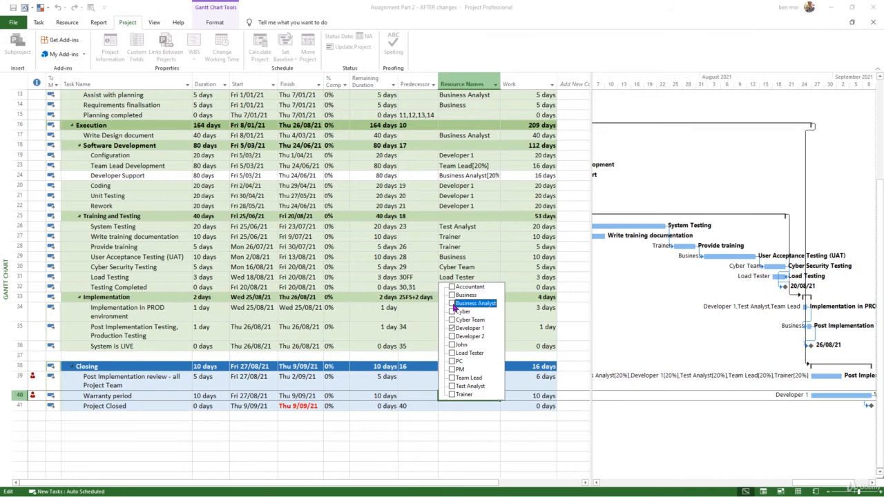
click(463, 441)
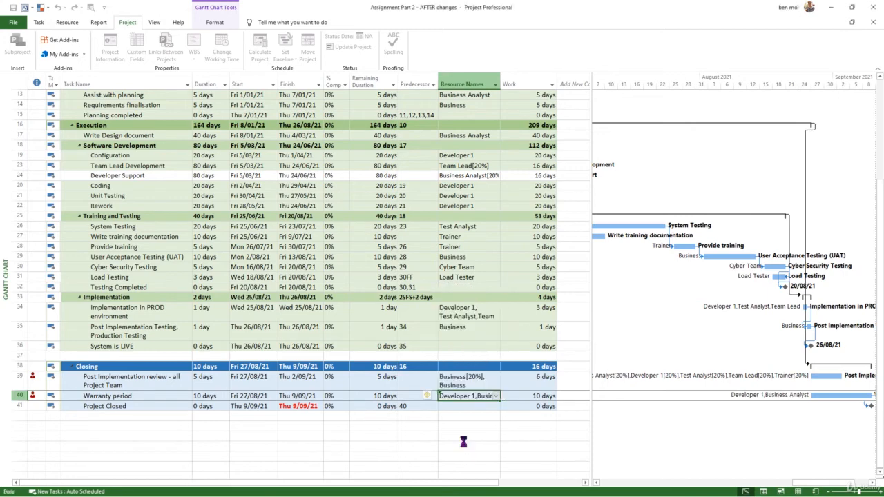
click(435, 399)
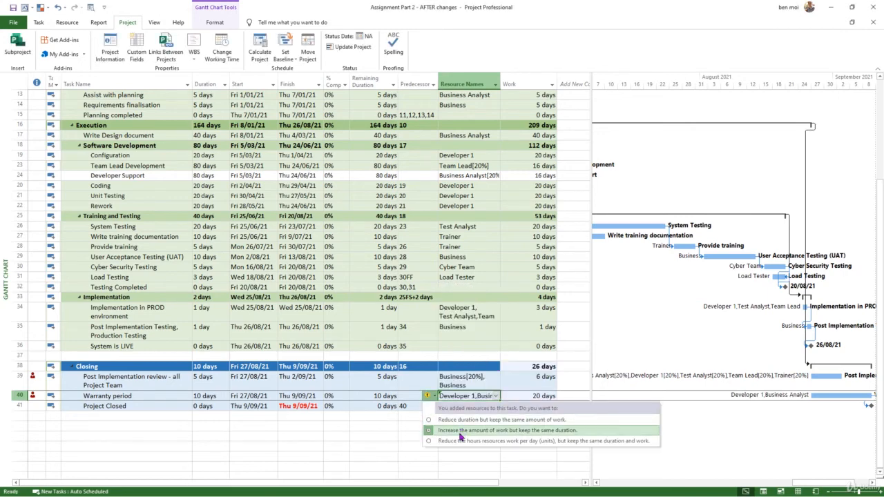
click(460, 430)
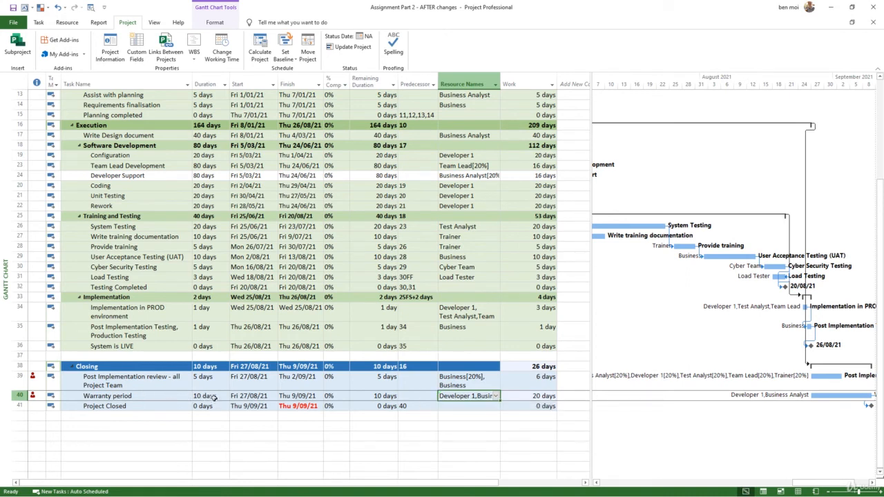
Set Developer 1 and Business Analyst units on Warranty period to 20%, changing the amount of work but keeping the duration the same.
click(160, 397)
double_click(162, 396)
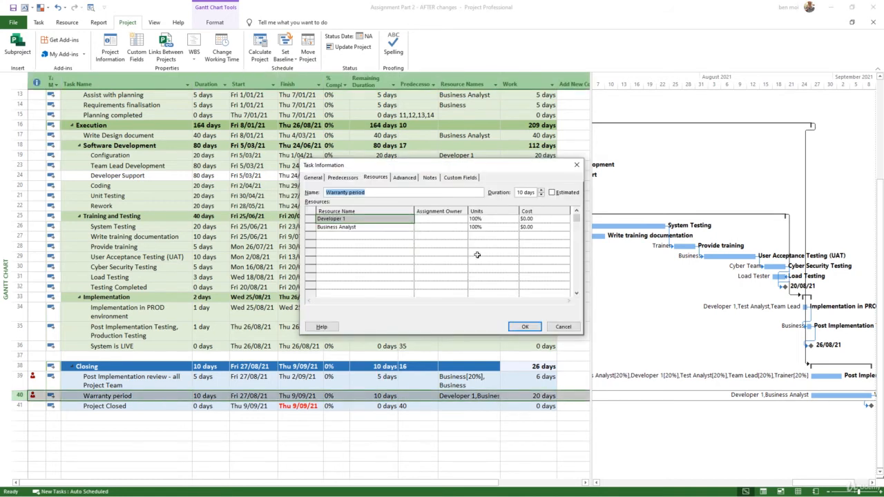
click(476, 219)
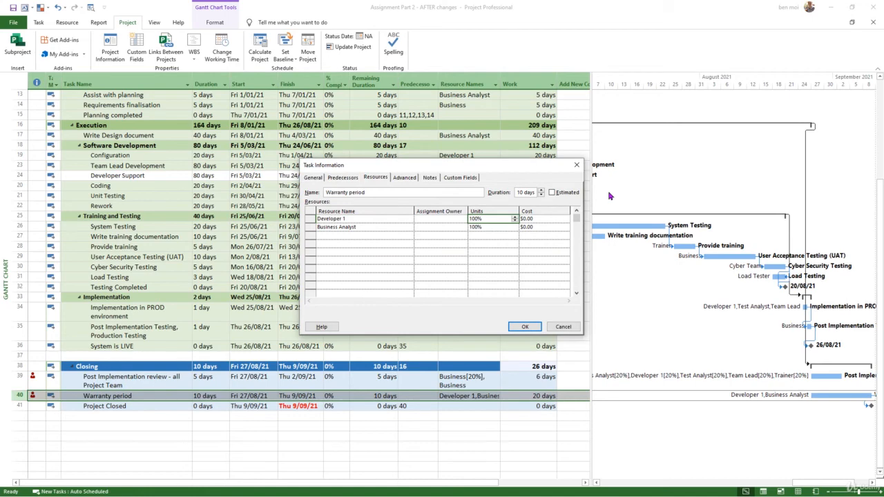
text(20)
key(Return)
text(20)
key(Return)
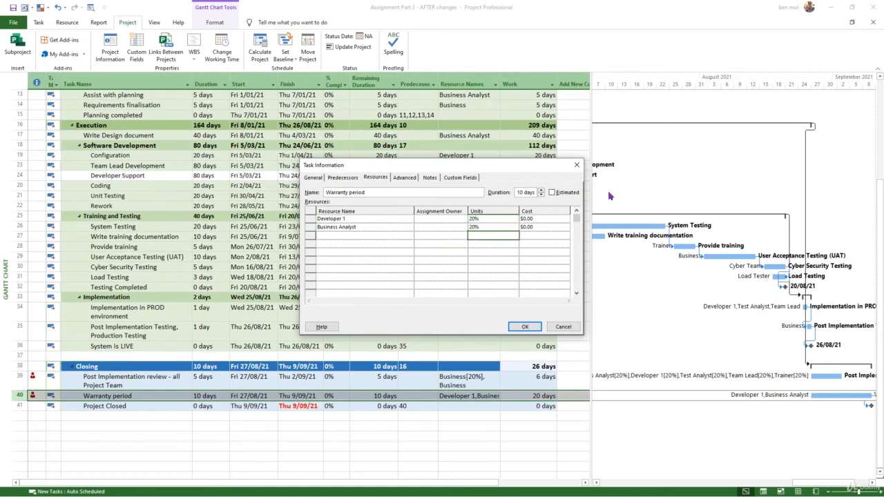
click(526, 328)
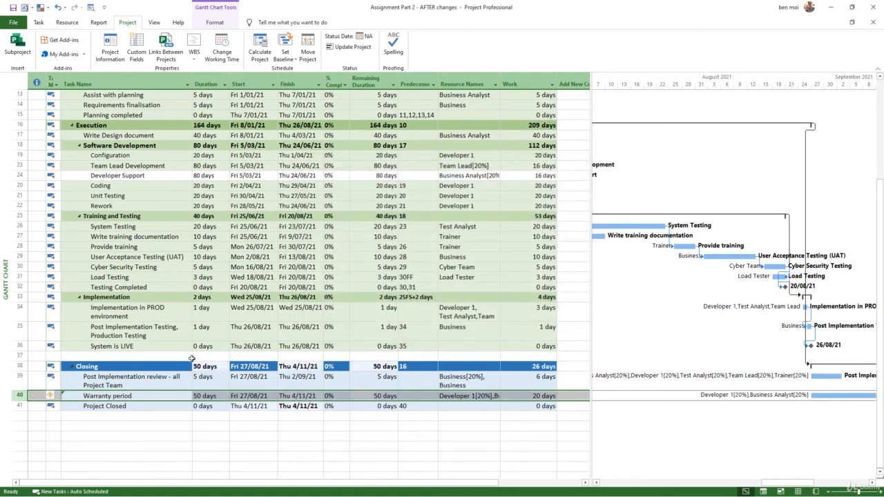
click(56, 401)
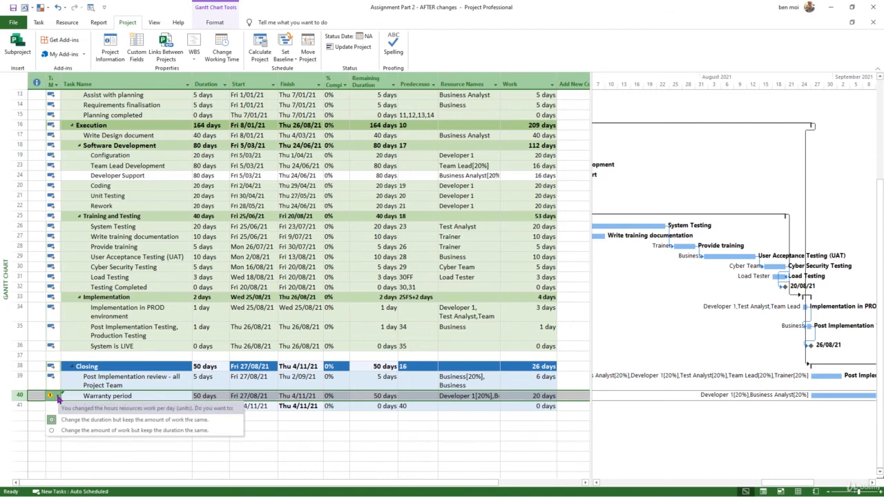
click(159, 431)
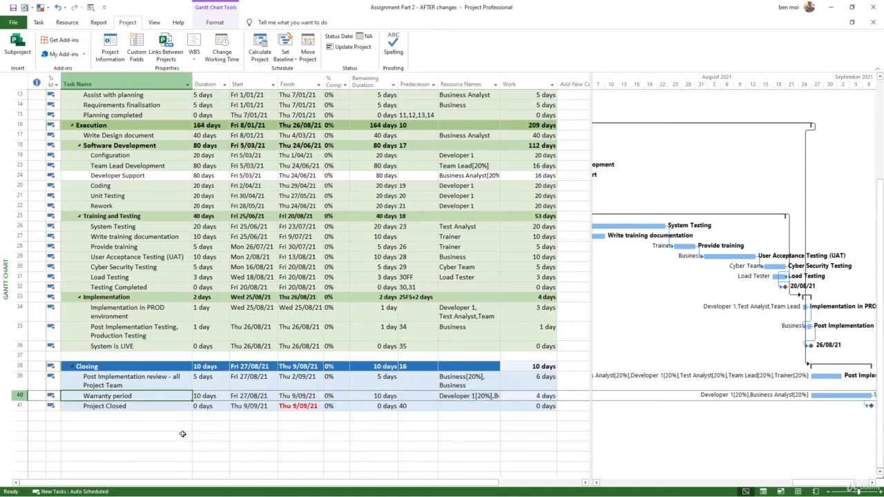